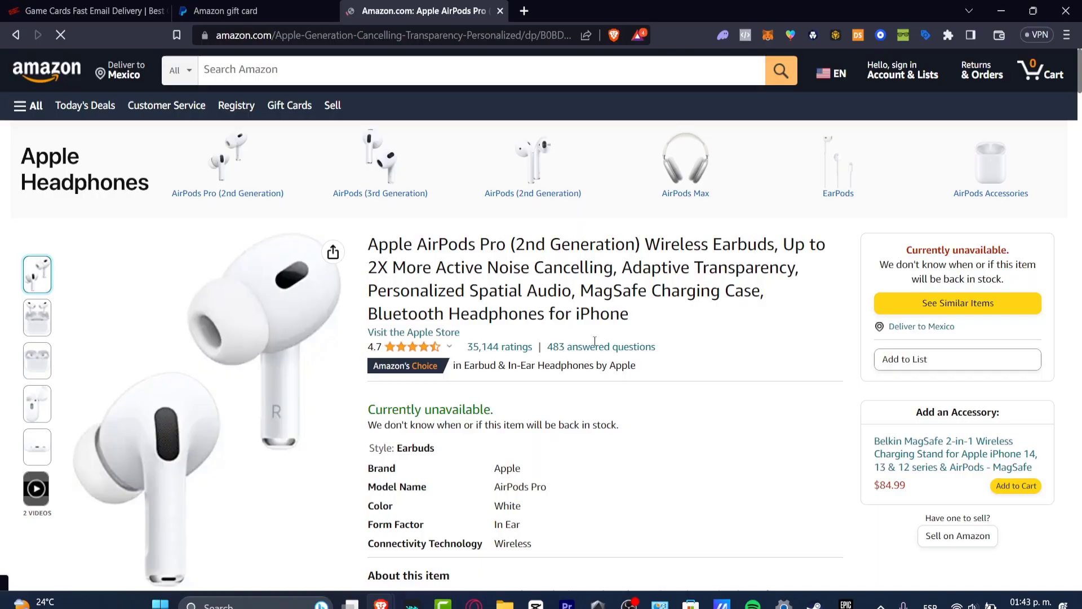
- Add the similar ESR AirPods Pro case ($20.99) to the cart instead of the unavailable AirPods
scroll(615, 469, down, 15)
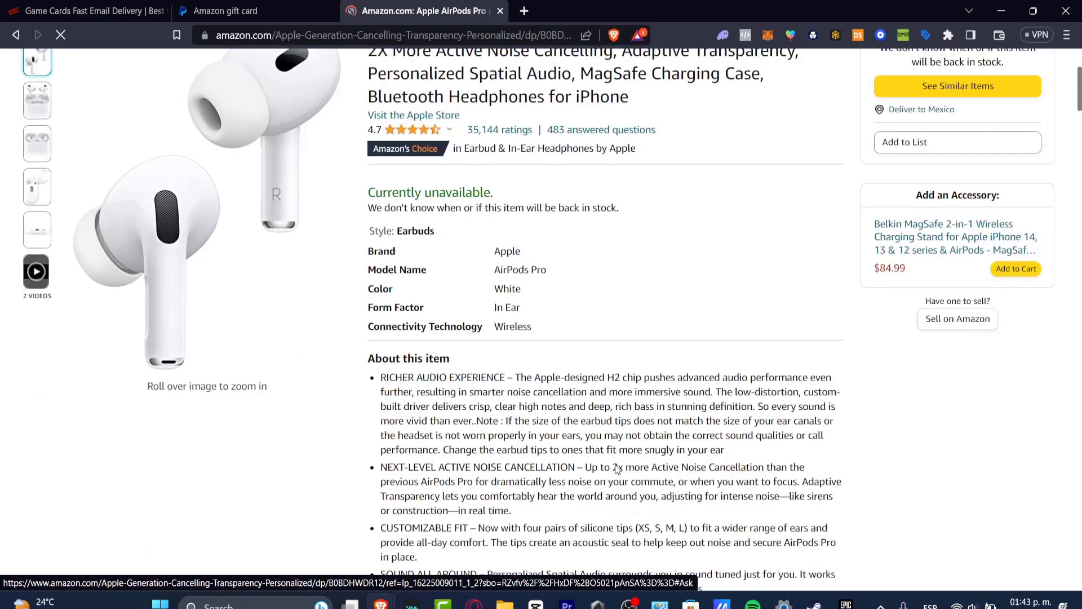
scroll(600, 443, up, 15)
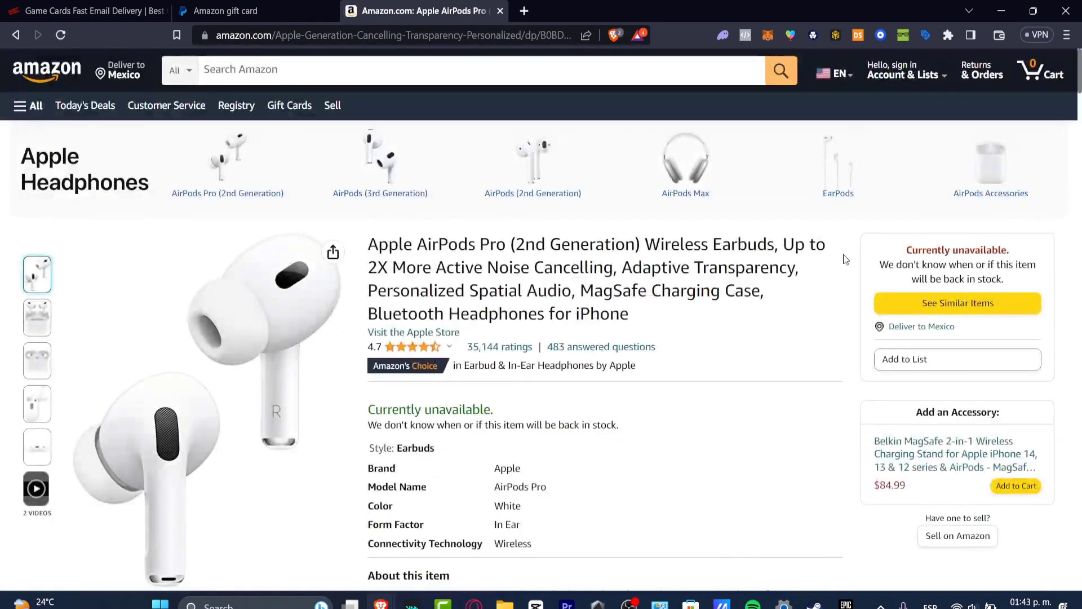
click(957, 307)
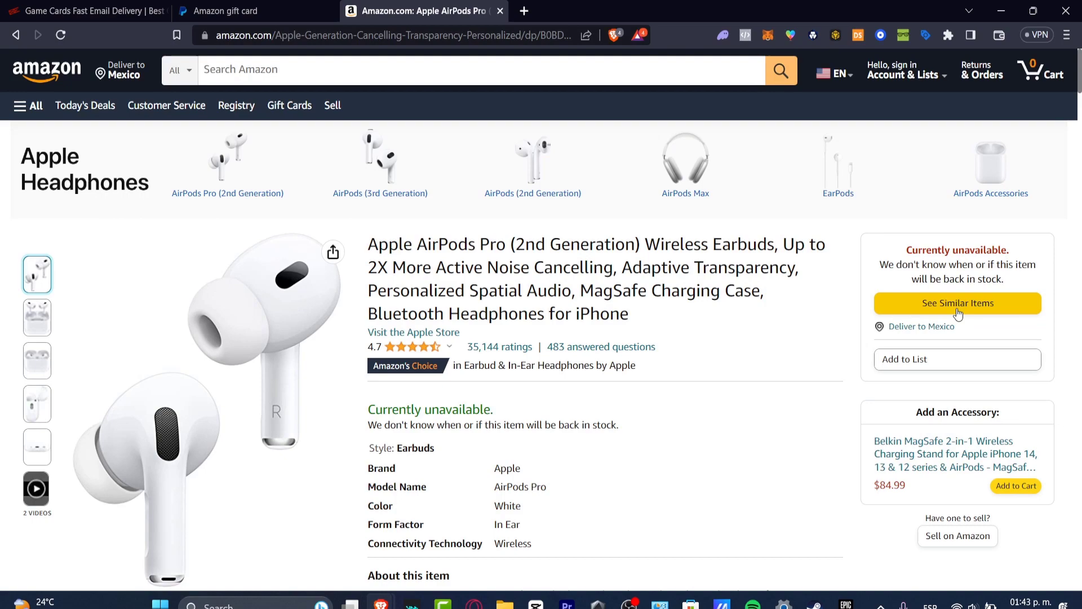
click(804, 477)
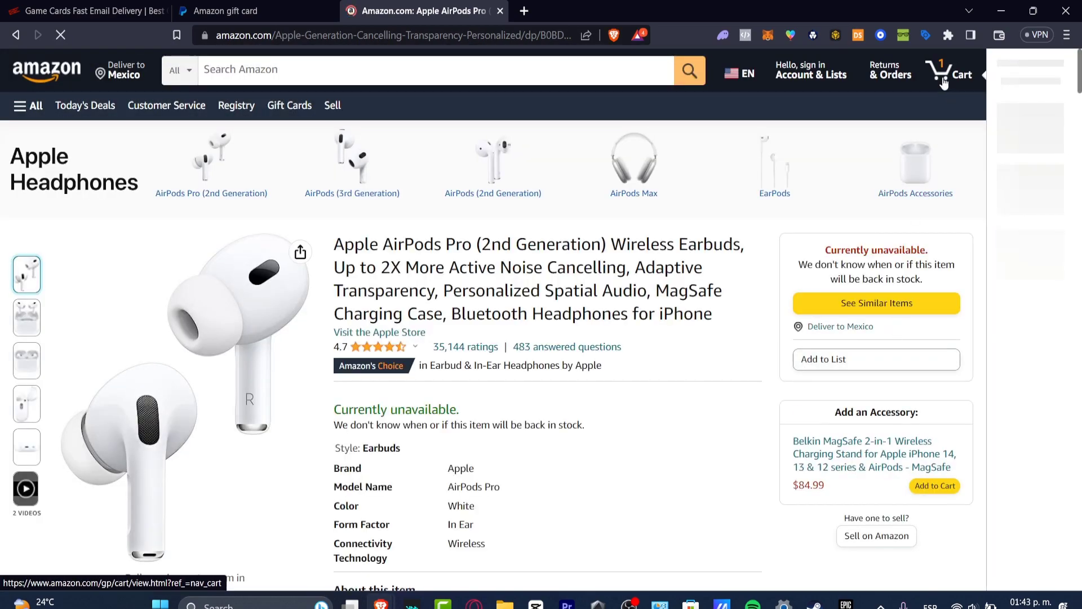
- Scroll the checkout payment page to the 'Your available balance' gift card code section
scroll(386, 304, down, 3)
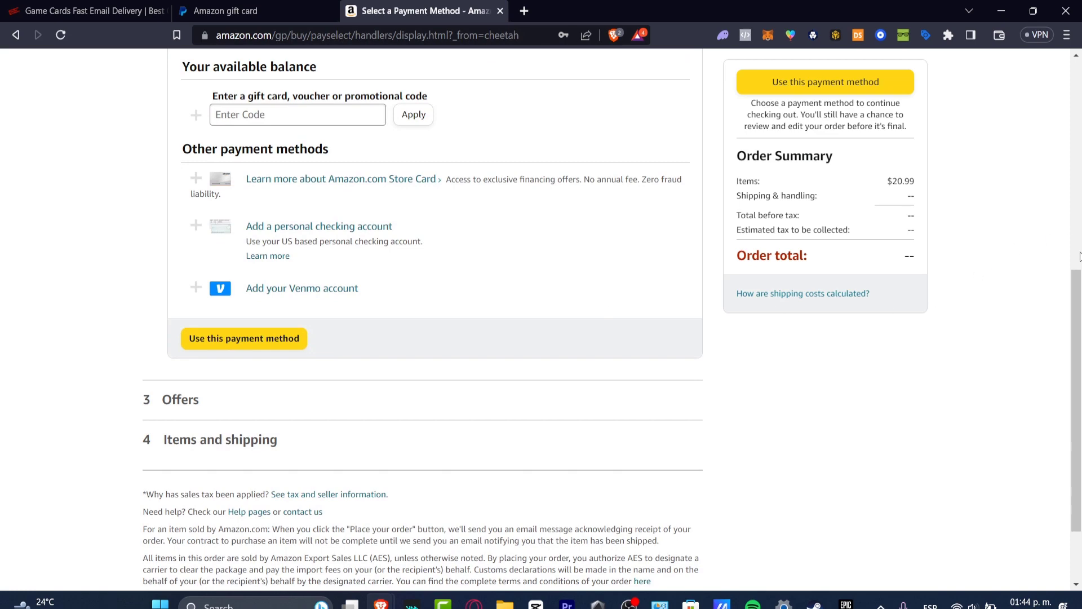
scroll(488, 222, up, 1)
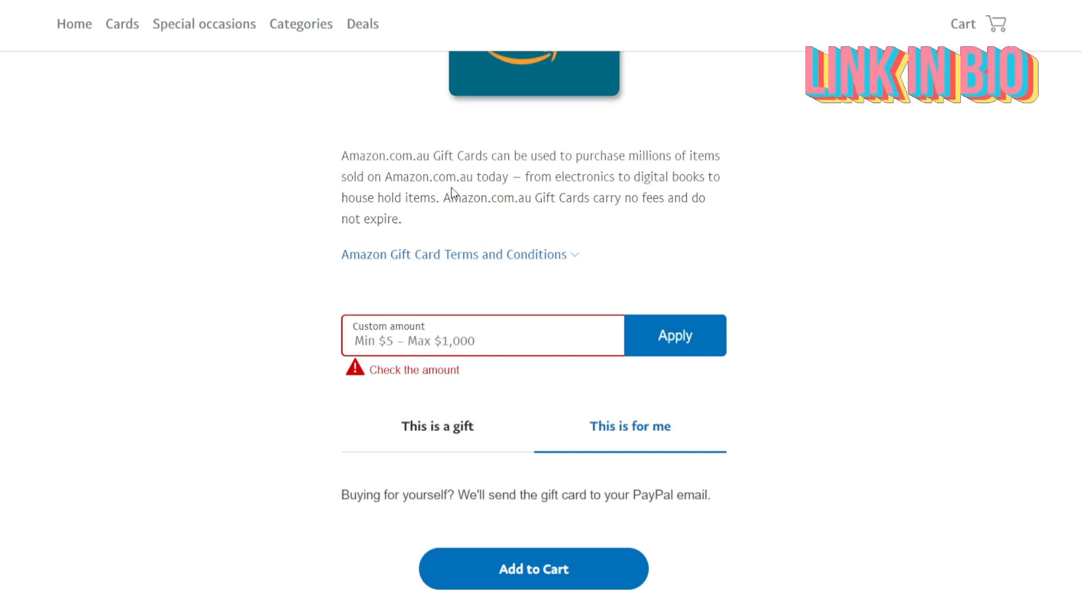
scroll(652, 367, up, 5)
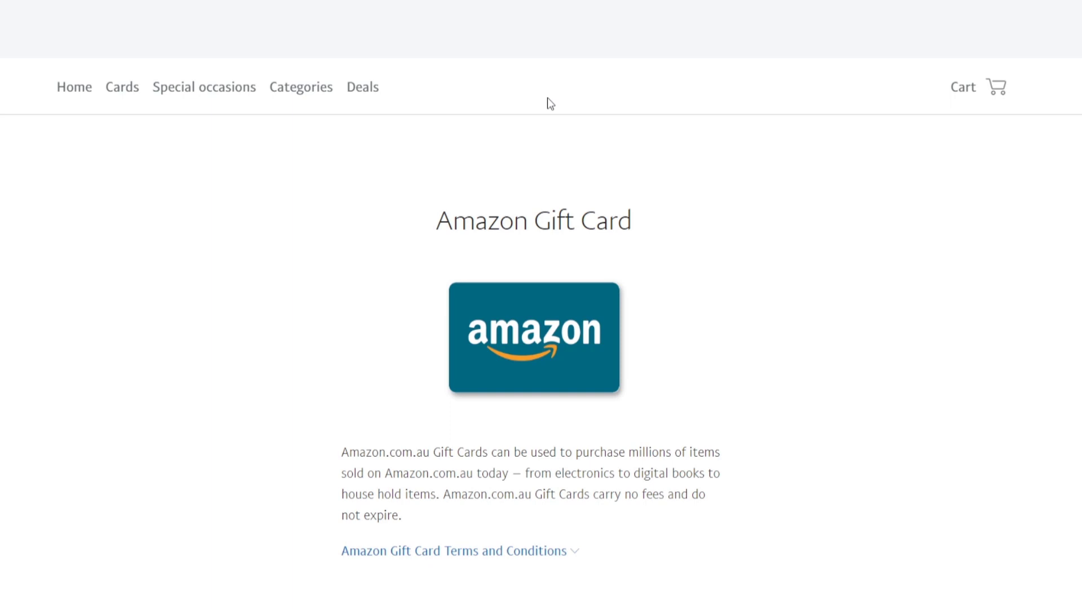
- Add a $50 custom-amount Amazon Gift Card, set to 'This is for me', to the cart
scroll(684, 201, down, 5)
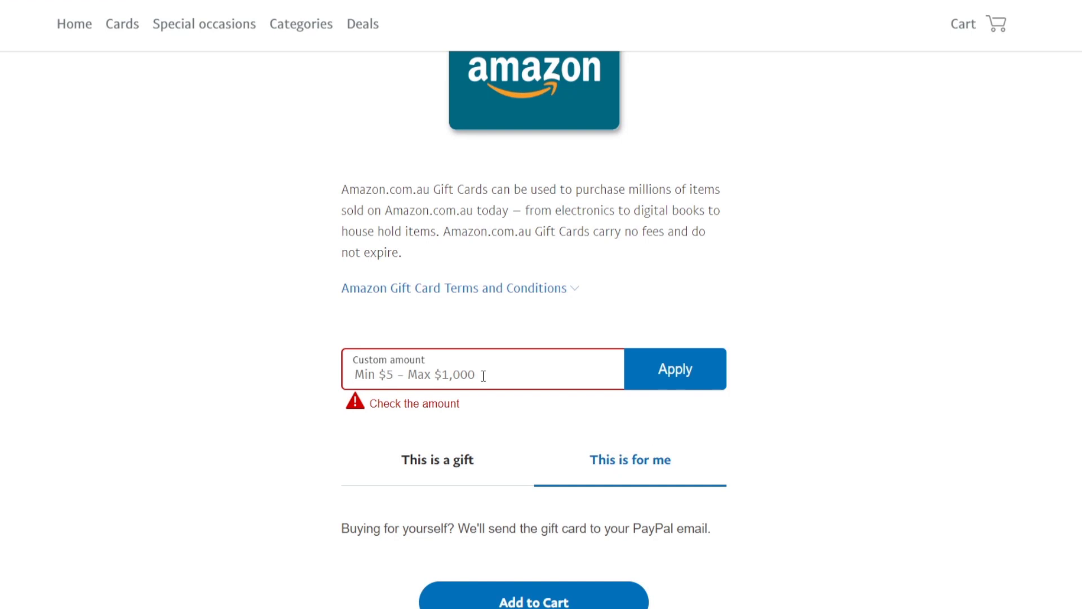
text(50)
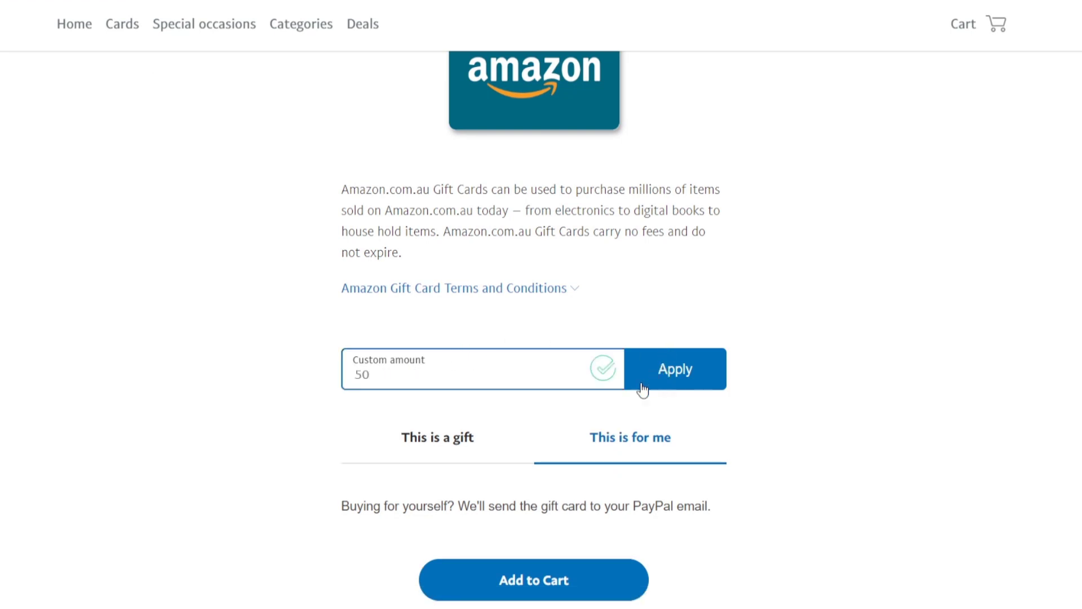
click(462, 436)
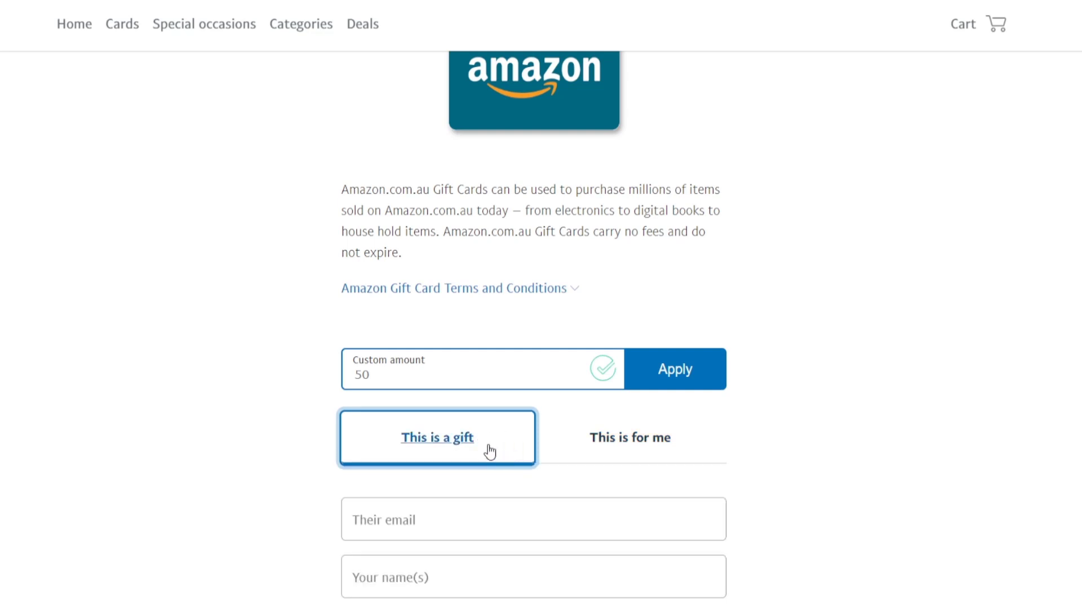
scroll(485, 445, down, 5)
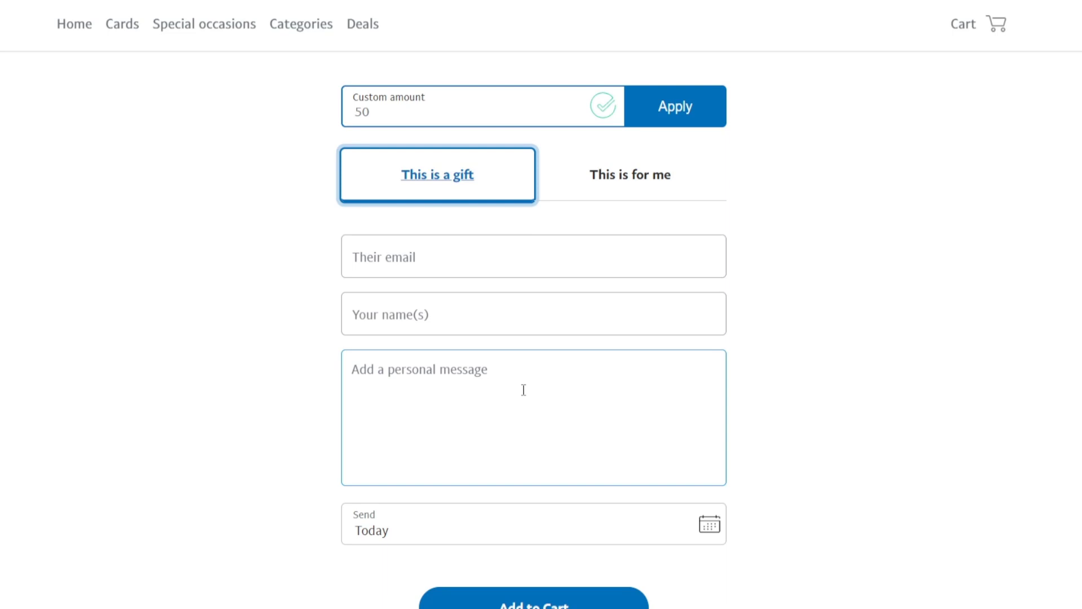
click(565, 187)
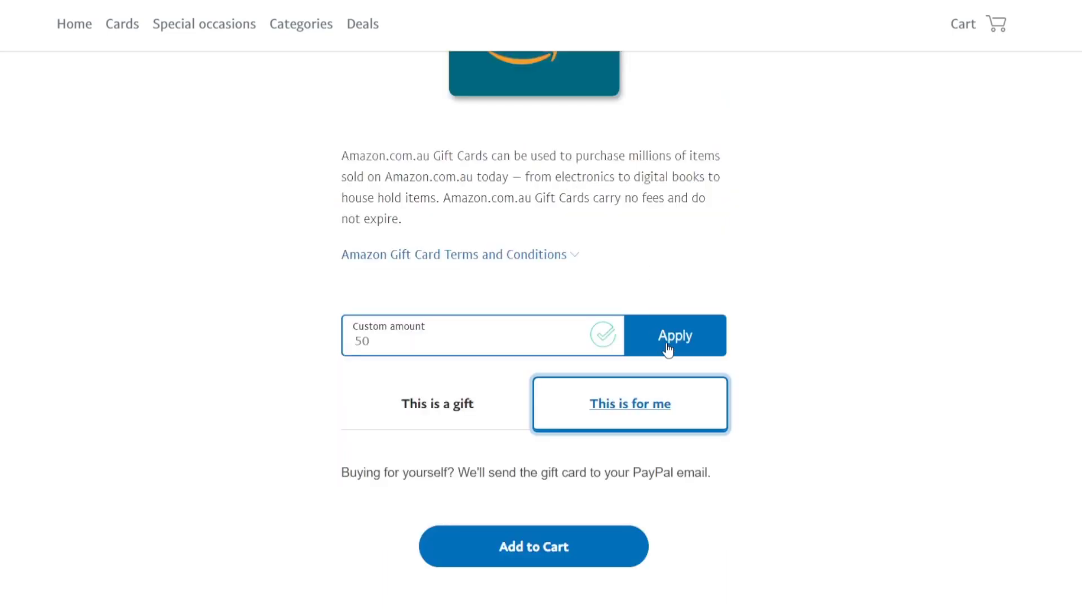
click(623, 545)
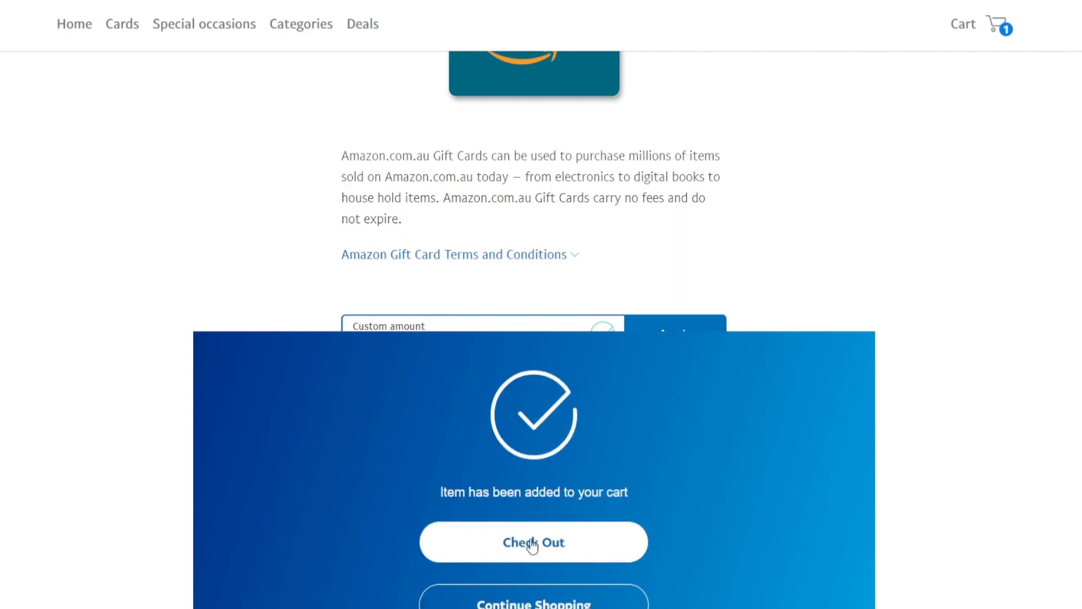
- Check out to view the cart with the $50.00 Amazon Gift Card and $50.00 total
click(532, 543)
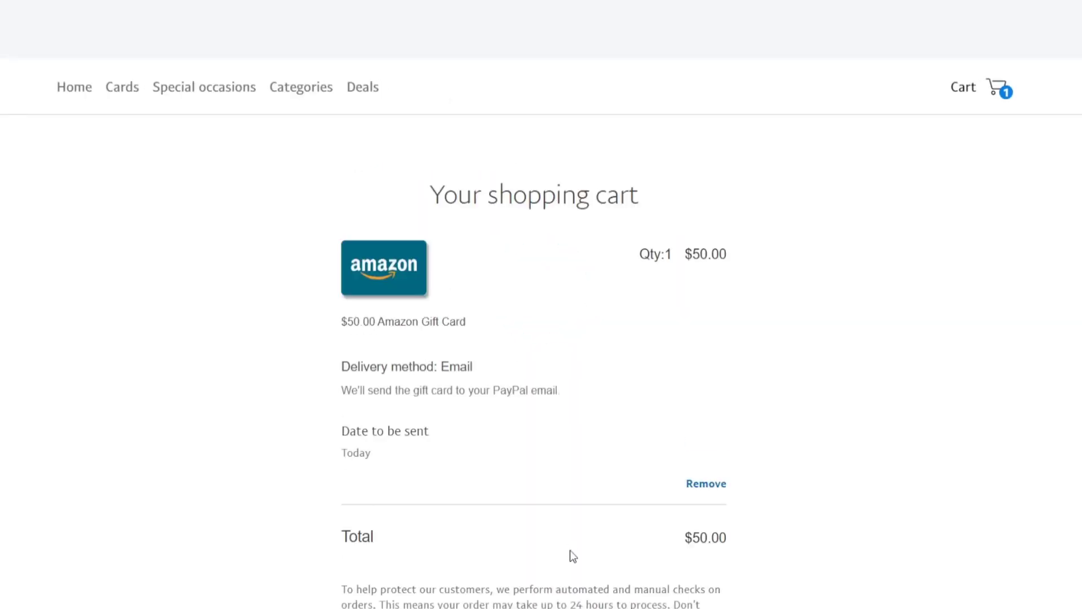
scroll(549, 462, down, 5)
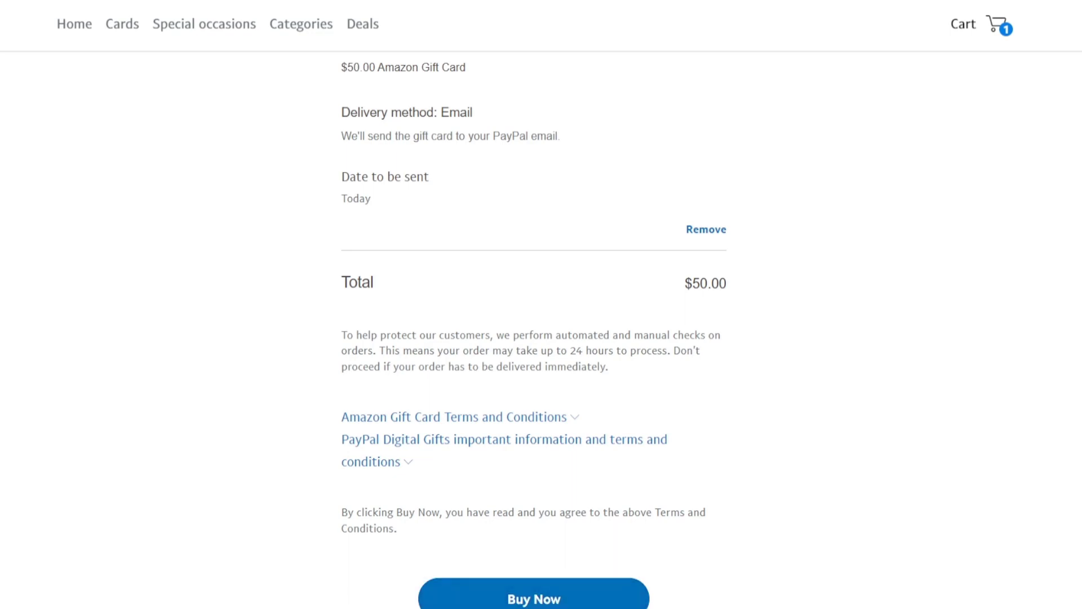
- Search Google in a new tab for 'gift card amazon code example'
key(ctrl+t)
text(gift car)
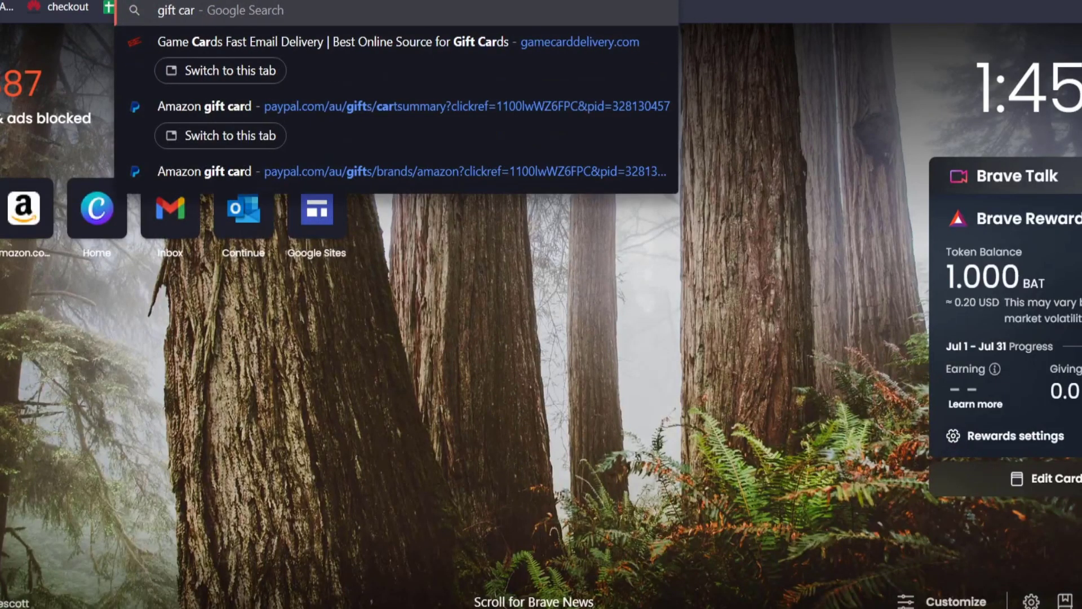
text(d amazon code exampl)
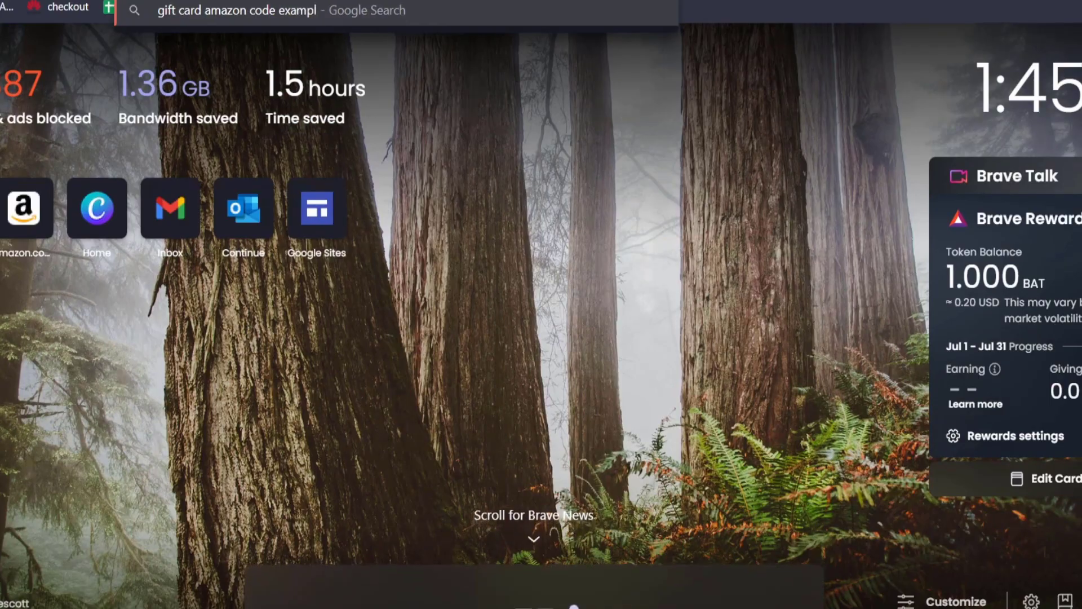
text(e)
key(Return)
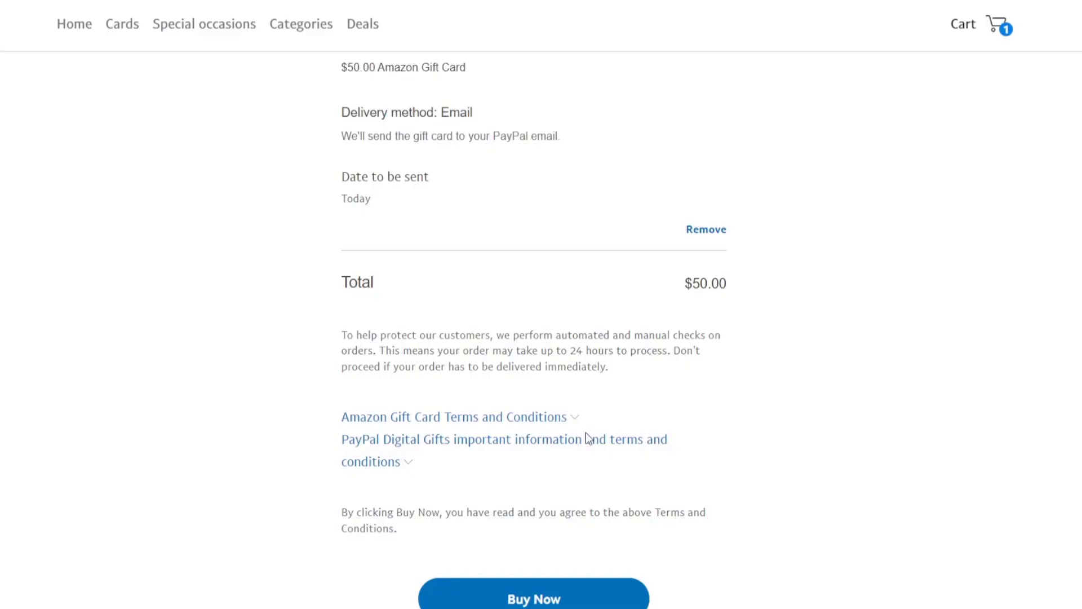
scroll(552, 324, up, 5)
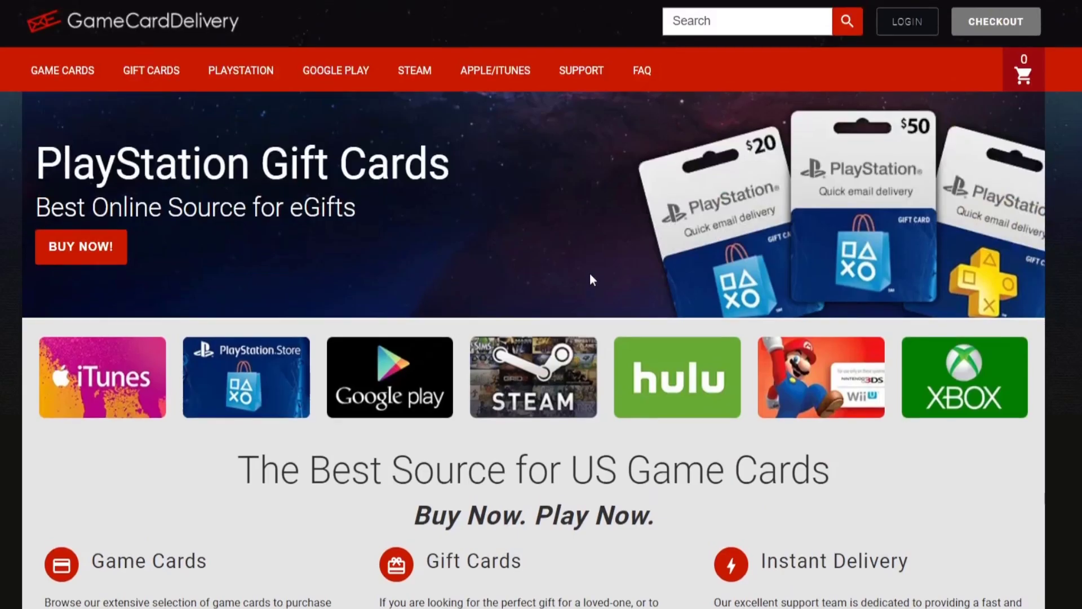
- Search the store for 'amazon' and buy the $100 USA Amazon Gift Card
click(756, 21)
text(amazon)
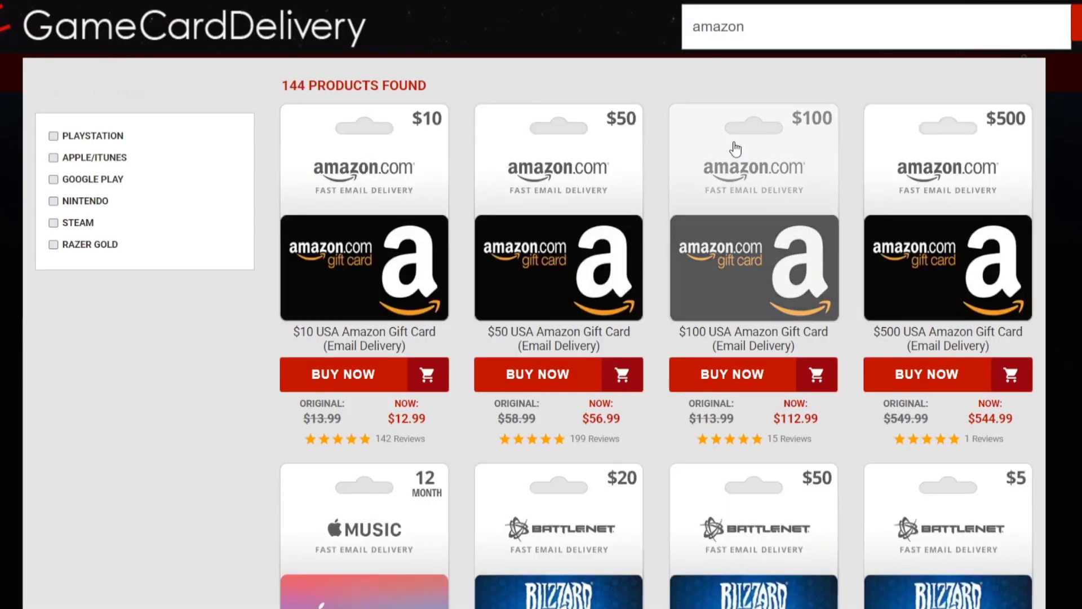
click(767, 384)
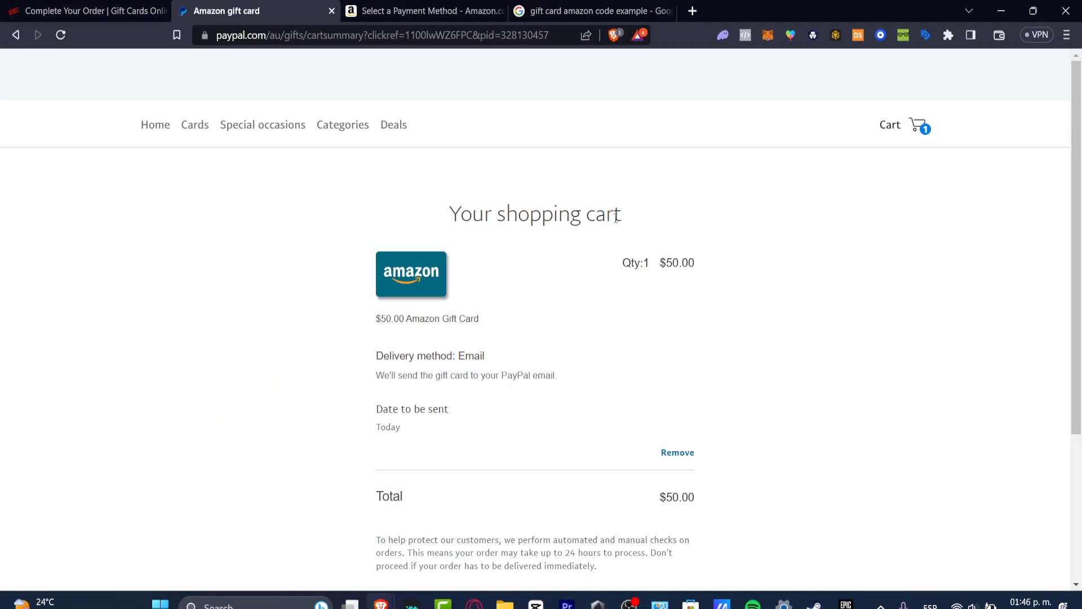
- Return to Amazon's payment page and highlight the available-balance gift card code section
click(462, 11)
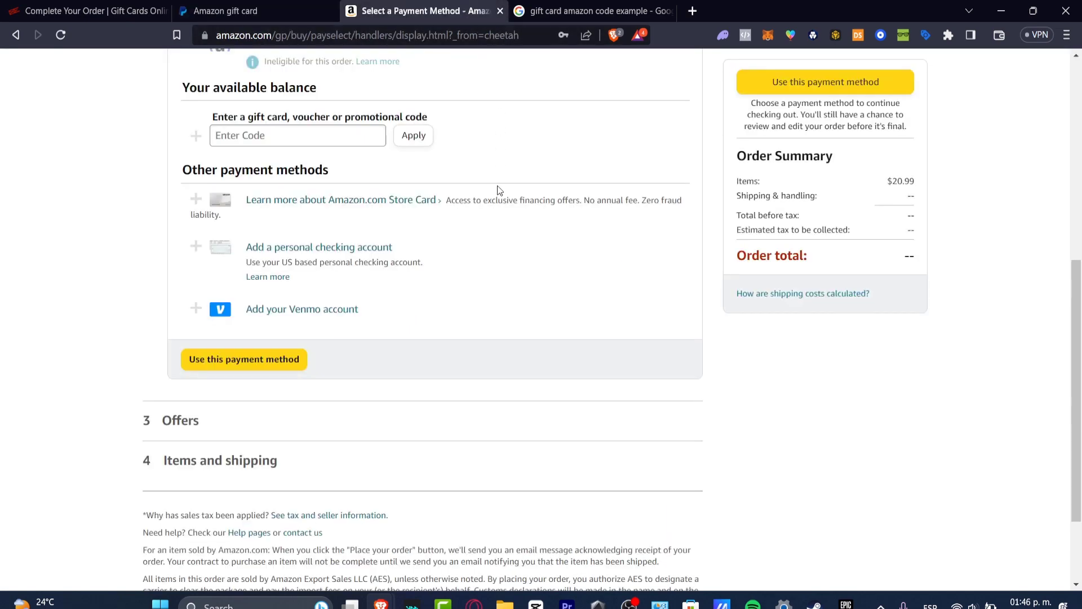
drag(260, 87, 317, 88)
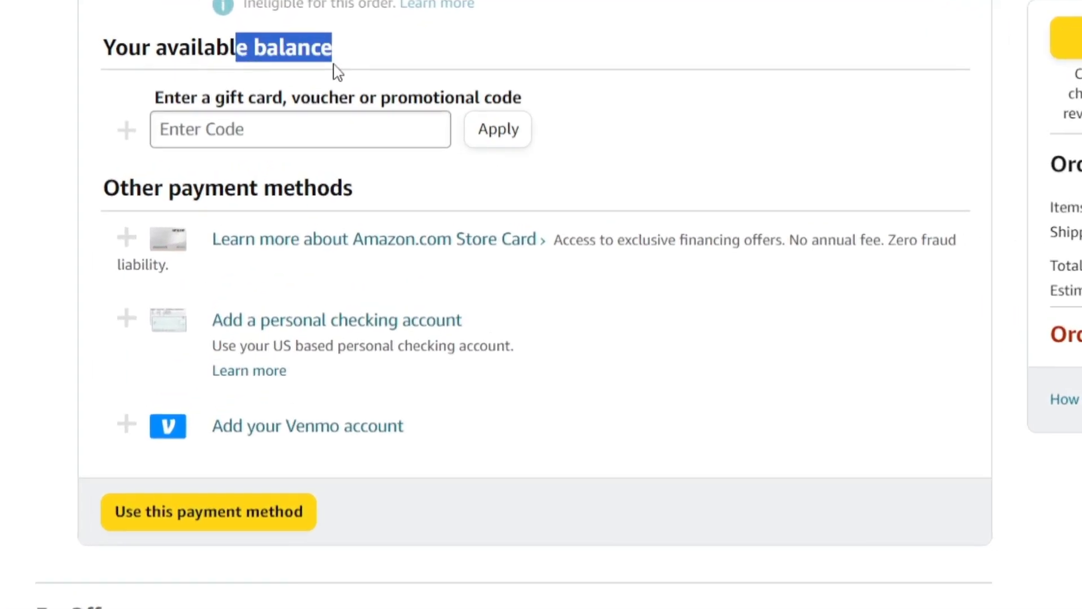
drag(178, 97, 533, 90)
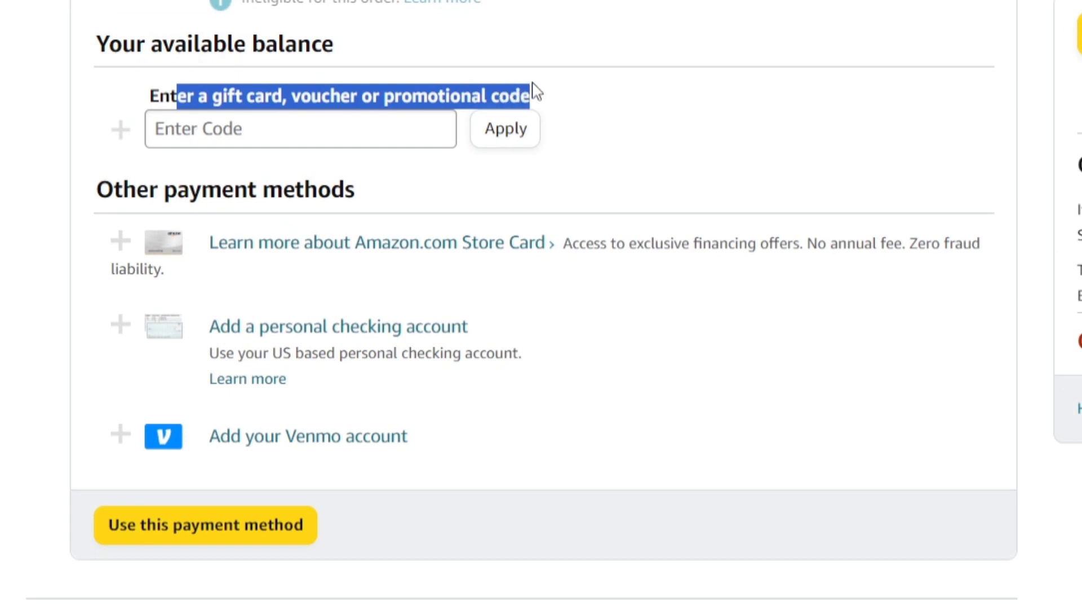
- Paste the example gift card code into Enter Code and apply it; Amazon rejects it as invalid
click(277, 130)
text(Y12RBV5J45Q67C)
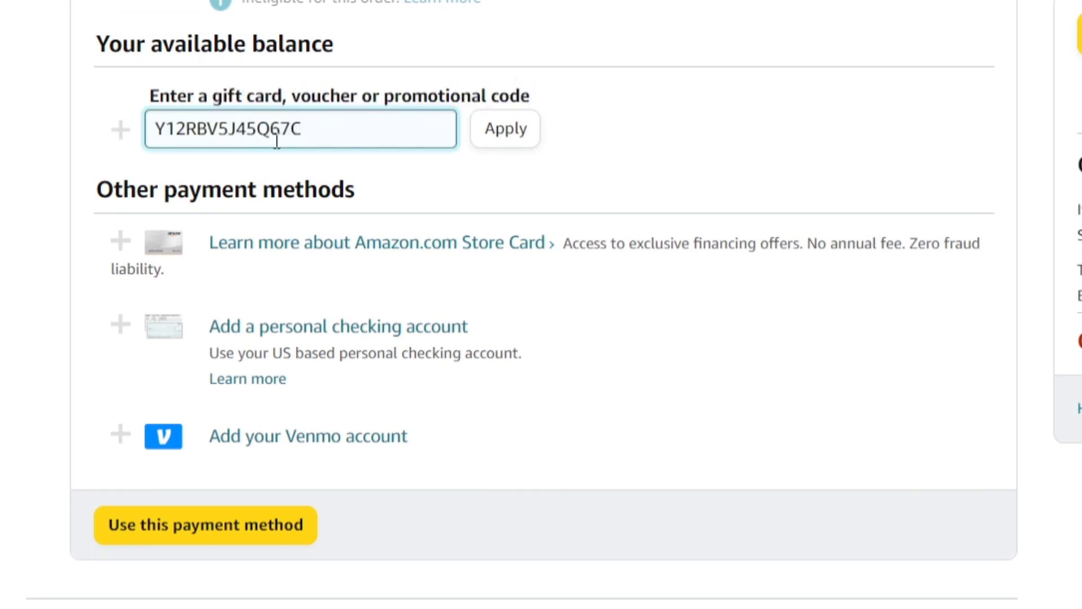
click(504, 139)
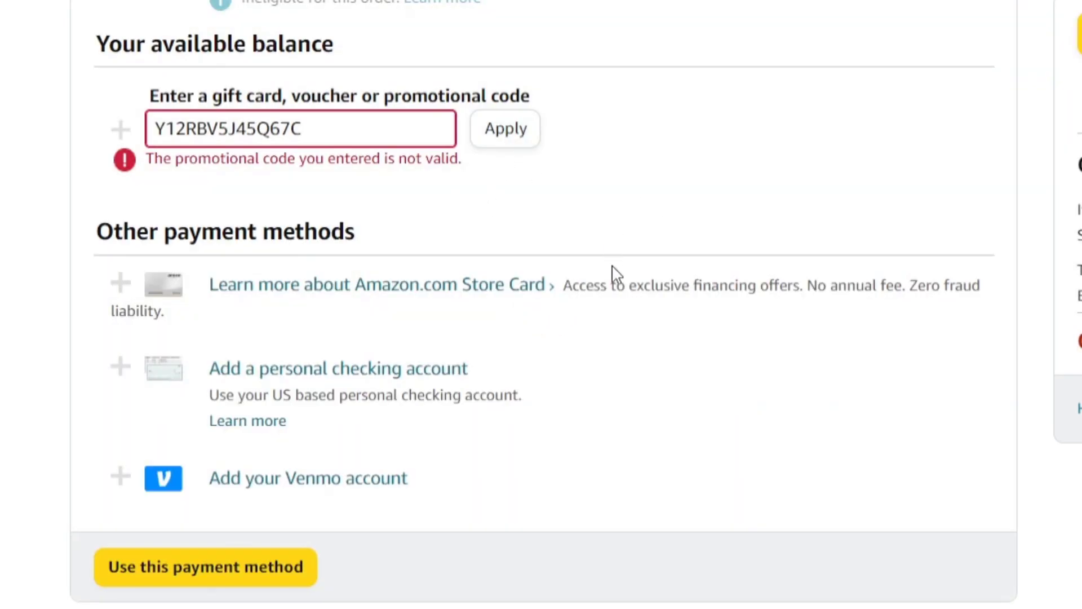
scroll(694, 395, up, 5)
scroll(695, 411, down, 5)
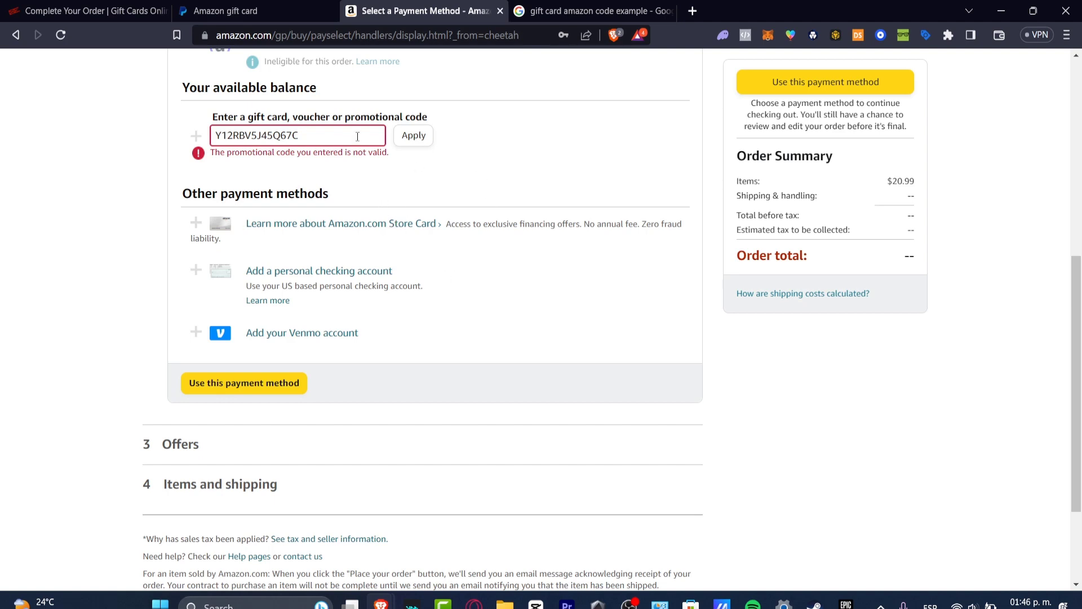
drag(216, 92, 332, 96)
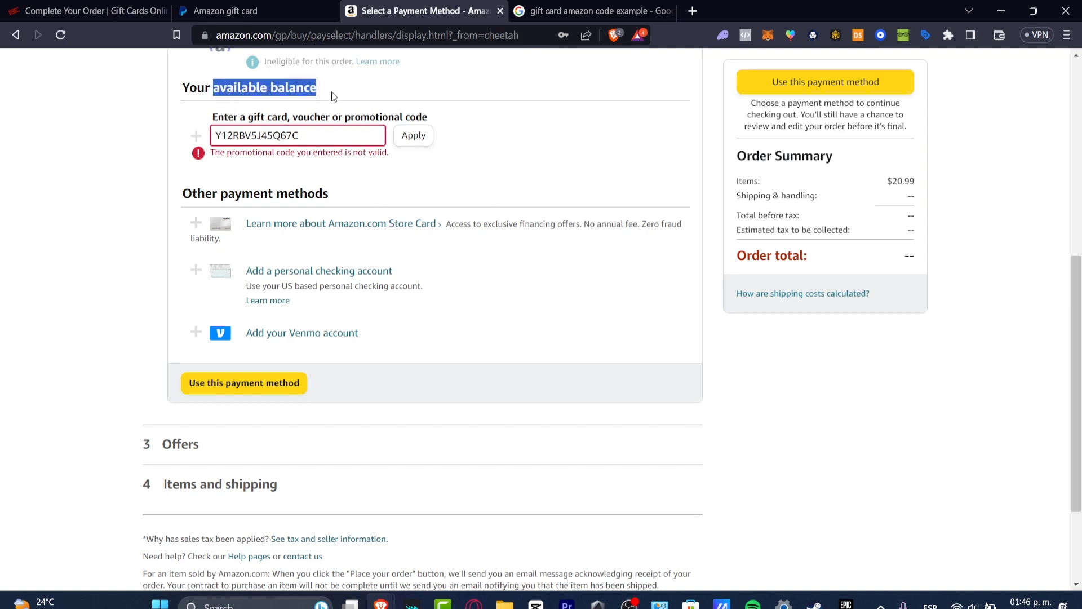
click(265, 12)
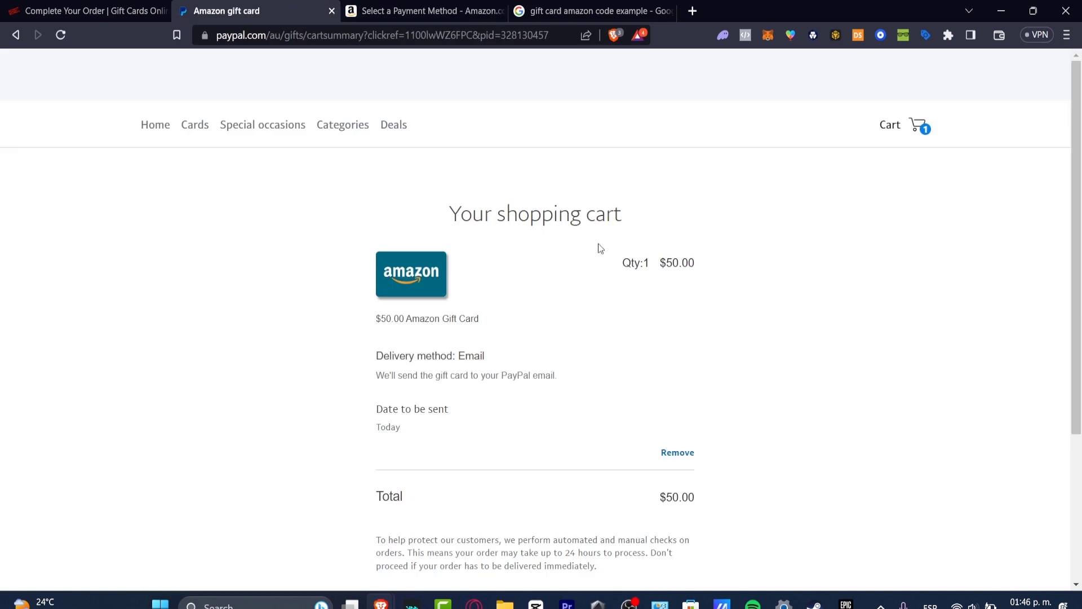